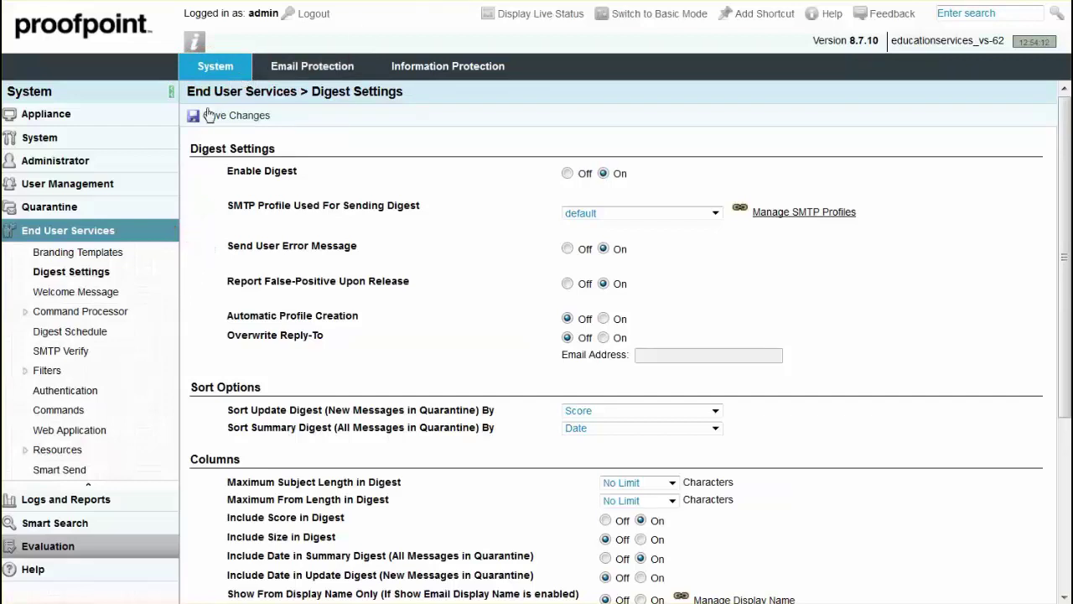
# Save the Digest Settings page with Enable Digest turned On.
pyautogui.doubleClick(135, 234)
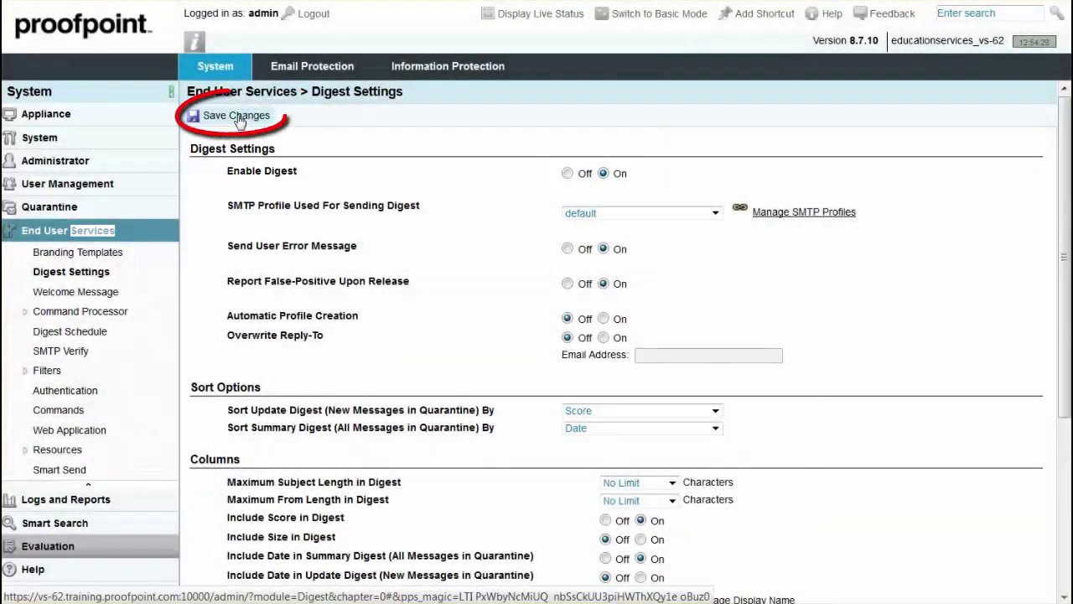
pyautogui.click(239, 119)
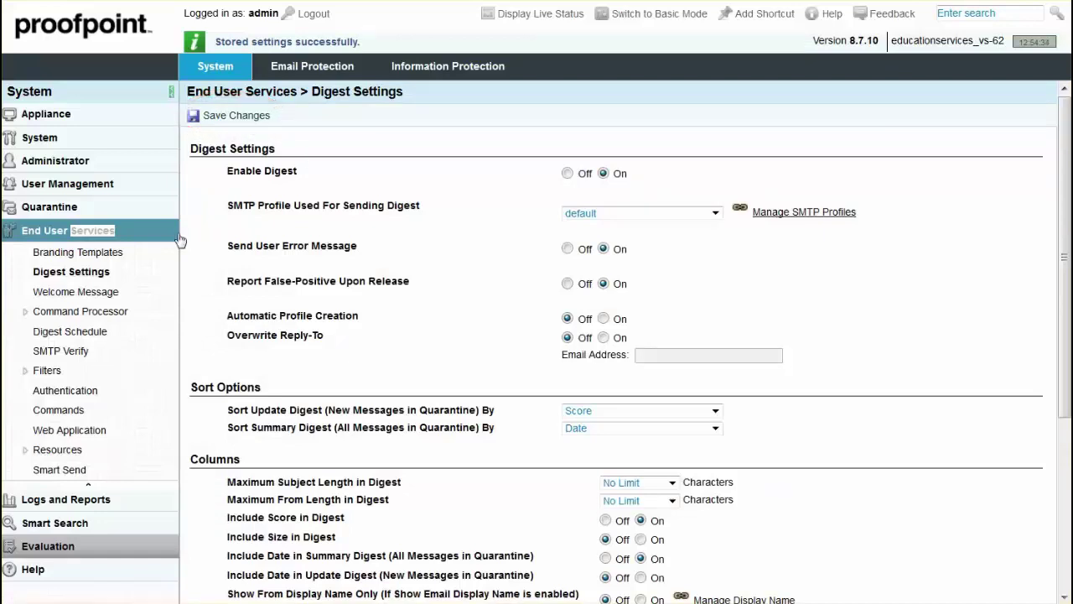
# On the Digest Schedule, replace the 07:00 generation time with 08:00.
pyautogui.click(121, 337)
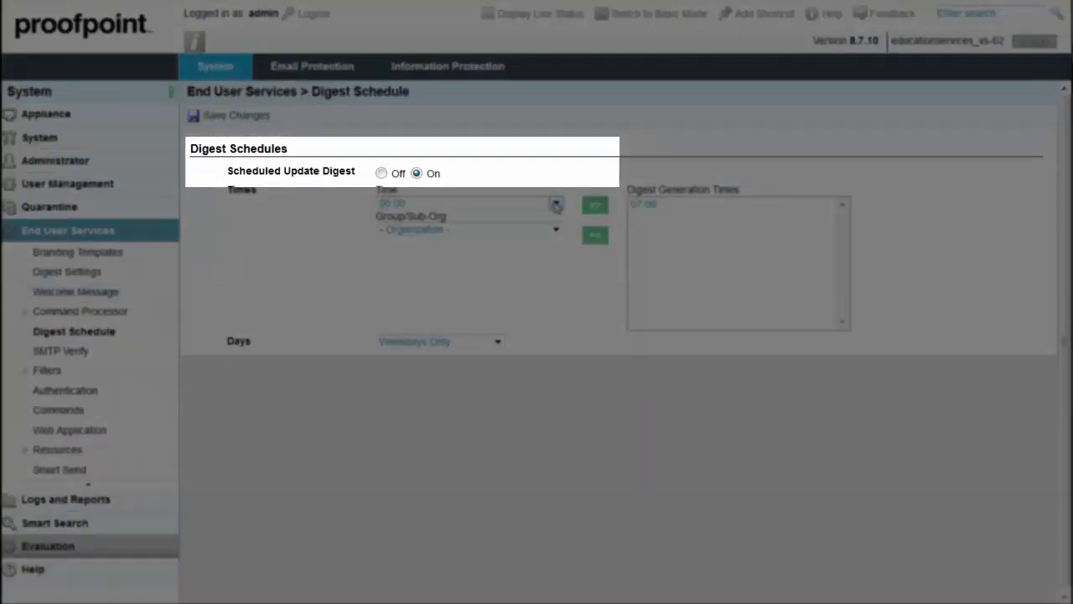
pyautogui.click(645, 207)
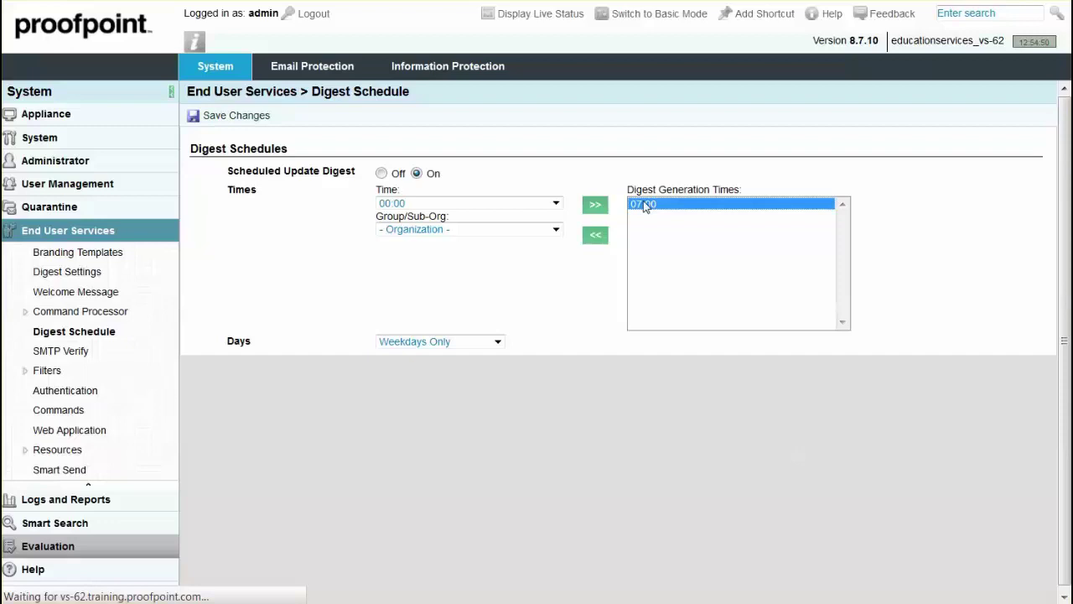
pyautogui.click(556, 203)
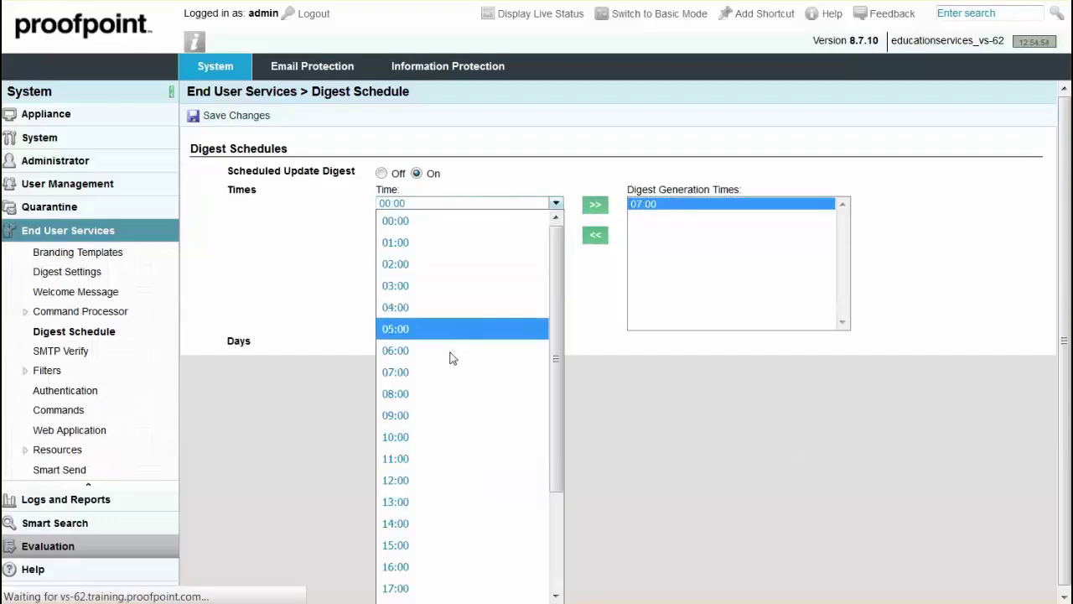
pyautogui.click(428, 391)
pyautogui.click(594, 207)
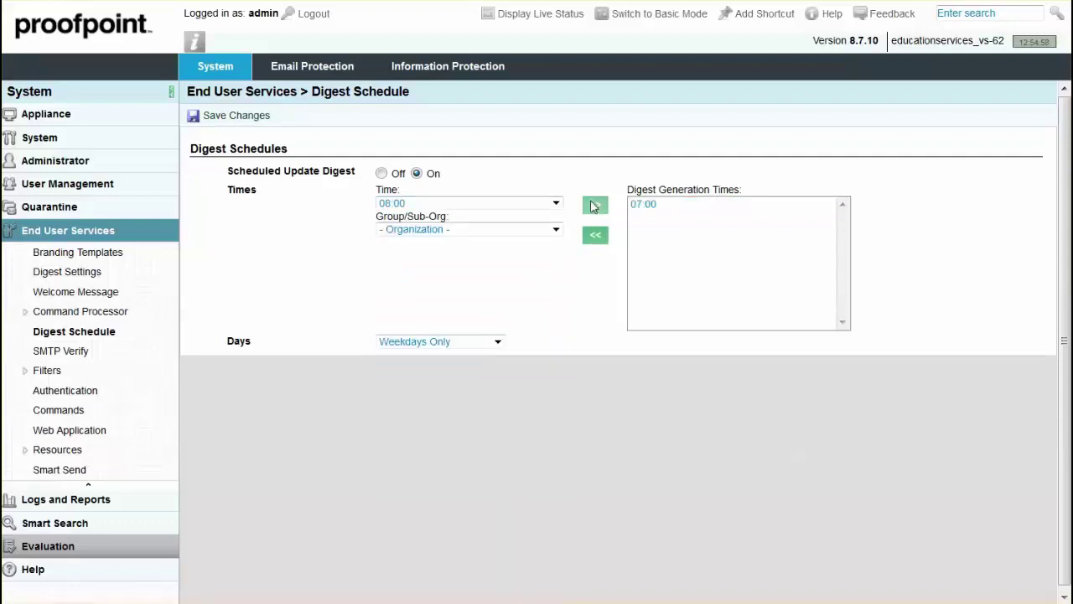
pyautogui.click(647, 206)
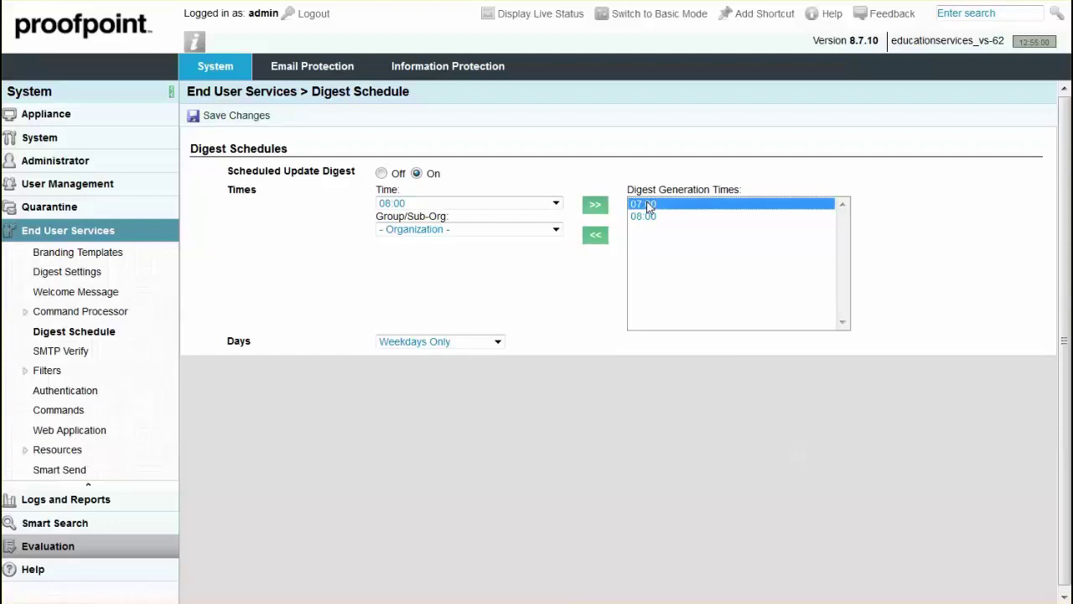
pyautogui.click(594, 234)
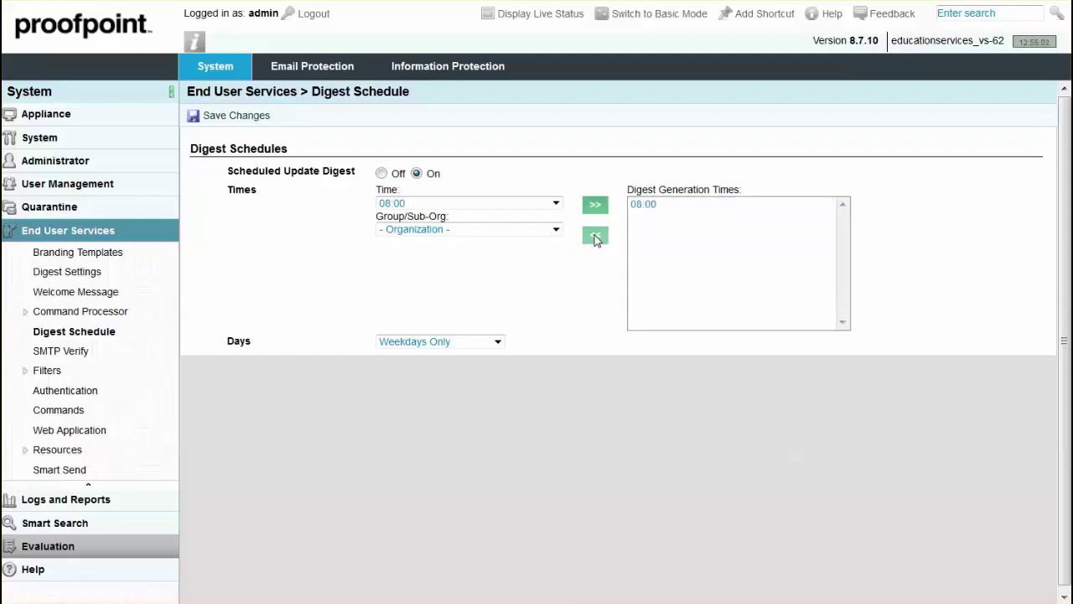
# Apply the digest schedule to the Test group on Weekdays Only.
pyautogui.click(529, 229)
pyautogui.click(470, 463)
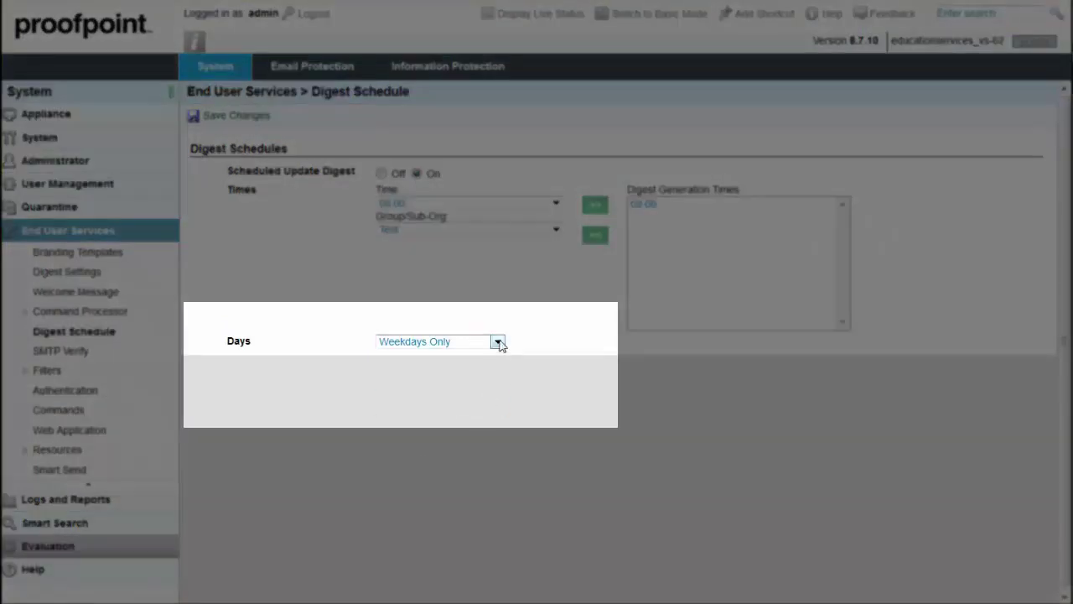
pyautogui.click(499, 342)
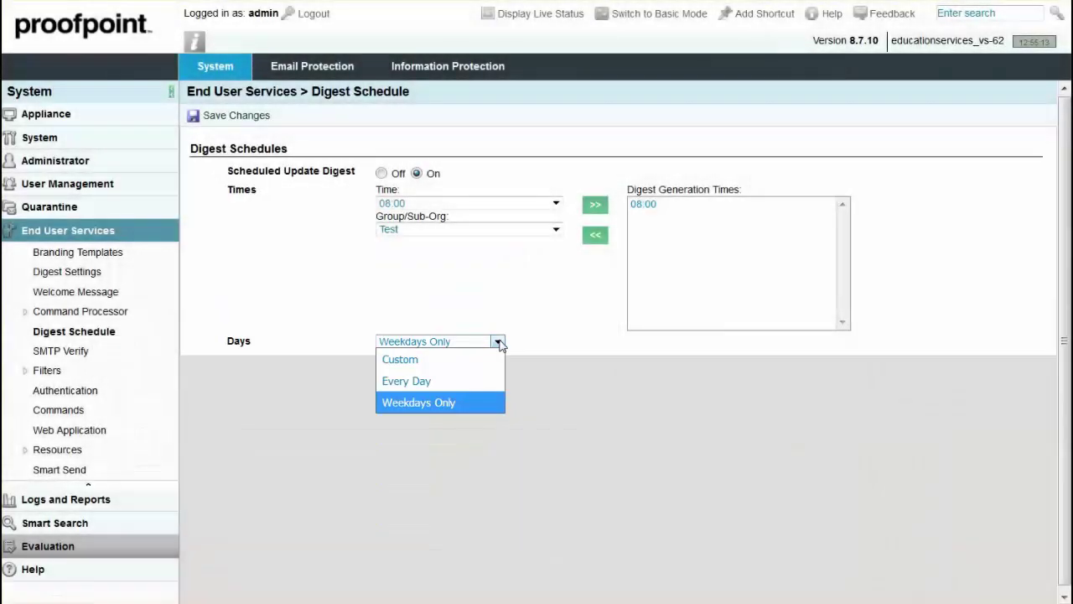
pyautogui.click(468, 406)
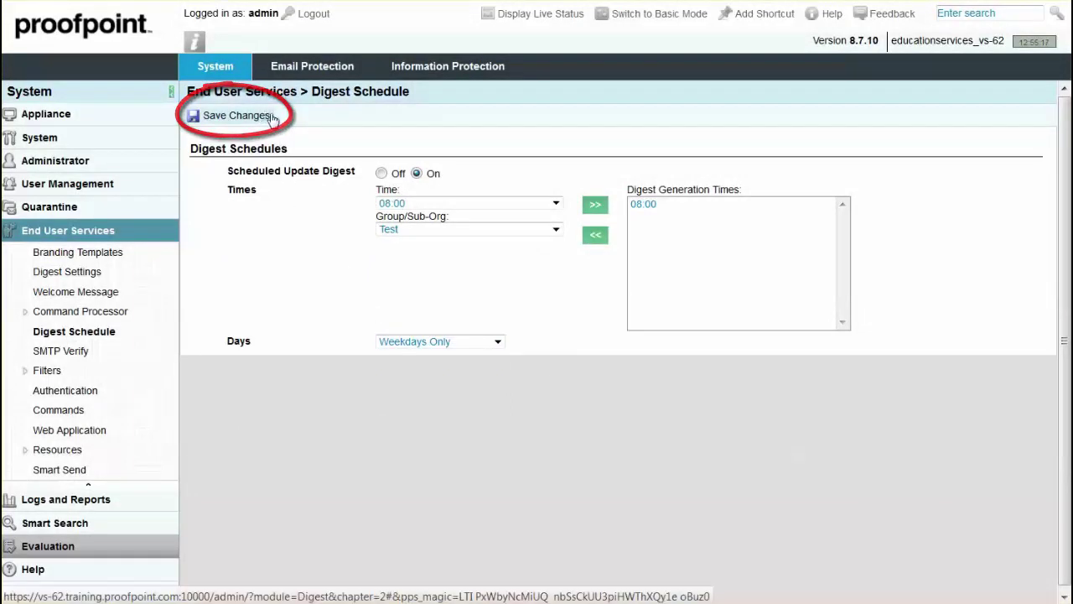
# Save the 08:00 Test-group schedule and go back to Digest Settings.
pyautogui.click(237, 116)
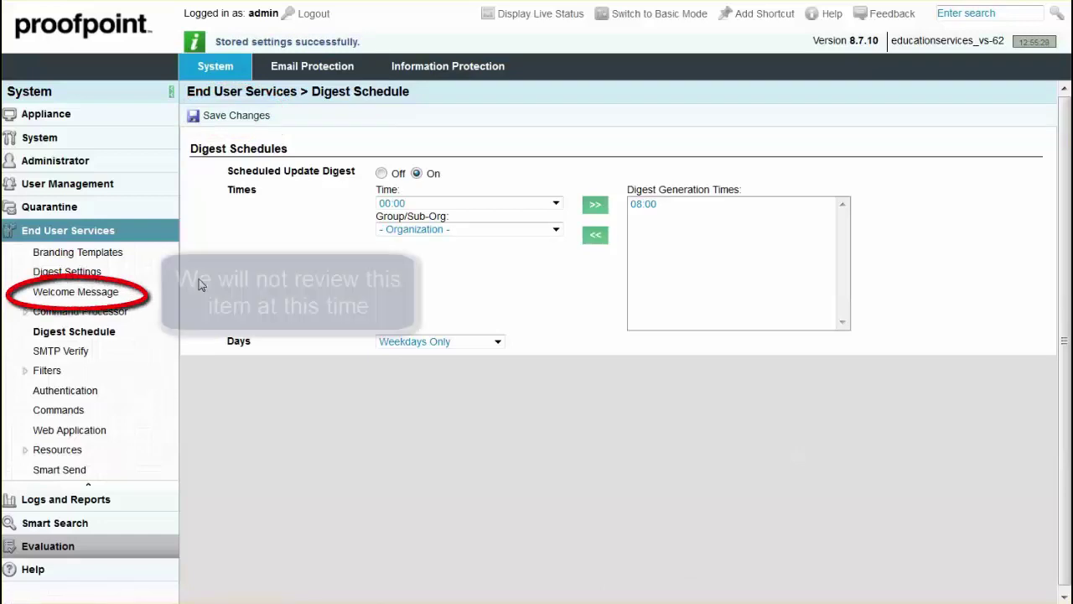
pyautogui.click(109, 276)
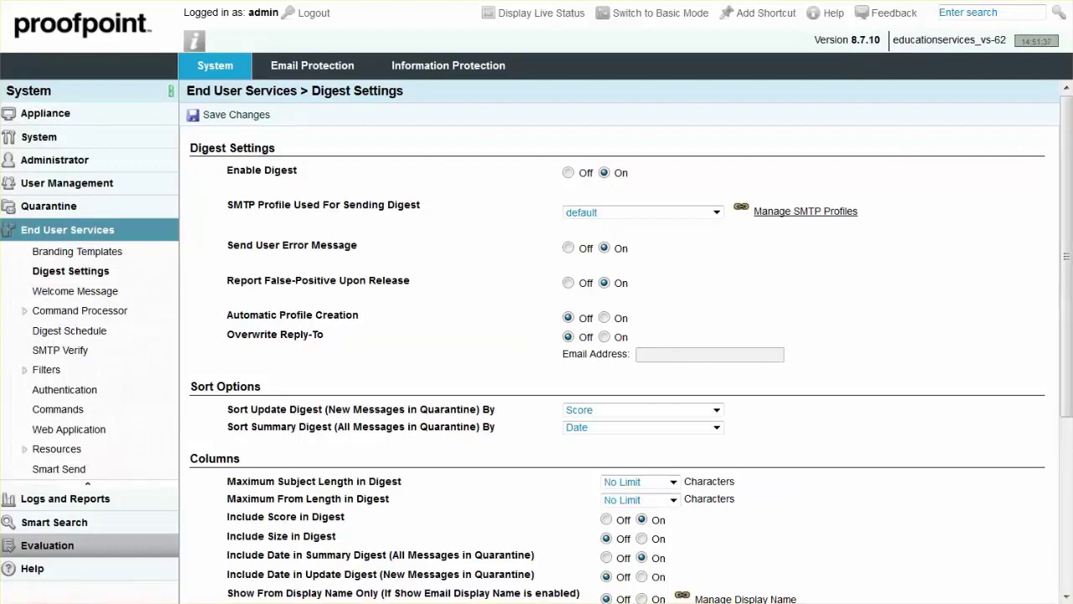
# Save the End User Services Commands settings with user commands and auto false-positive reporting On.
pyautogui.click(76, 412)
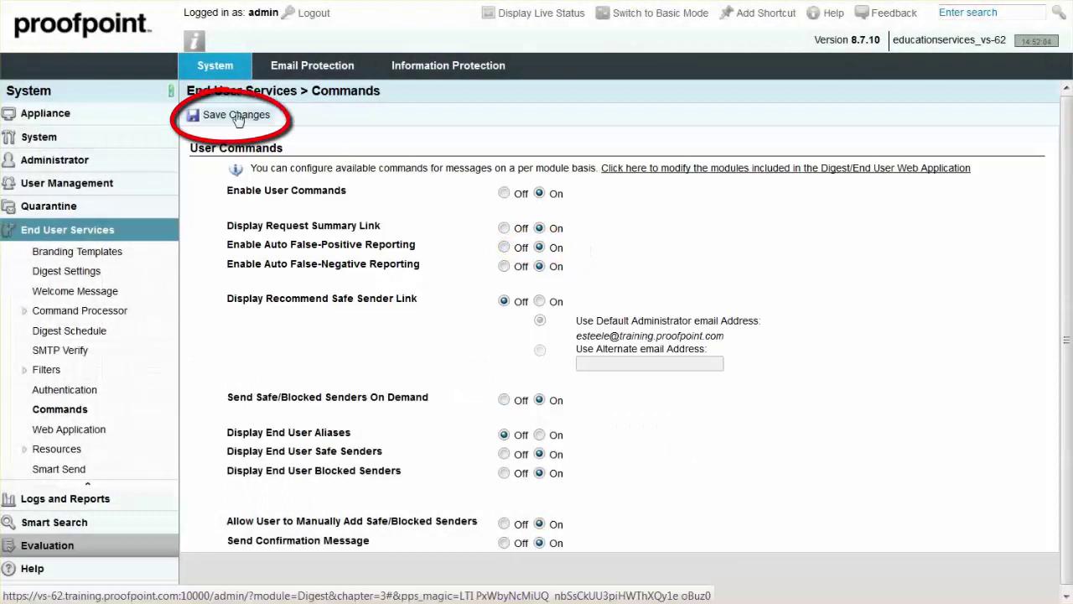
pyautogui.click(238, 117)
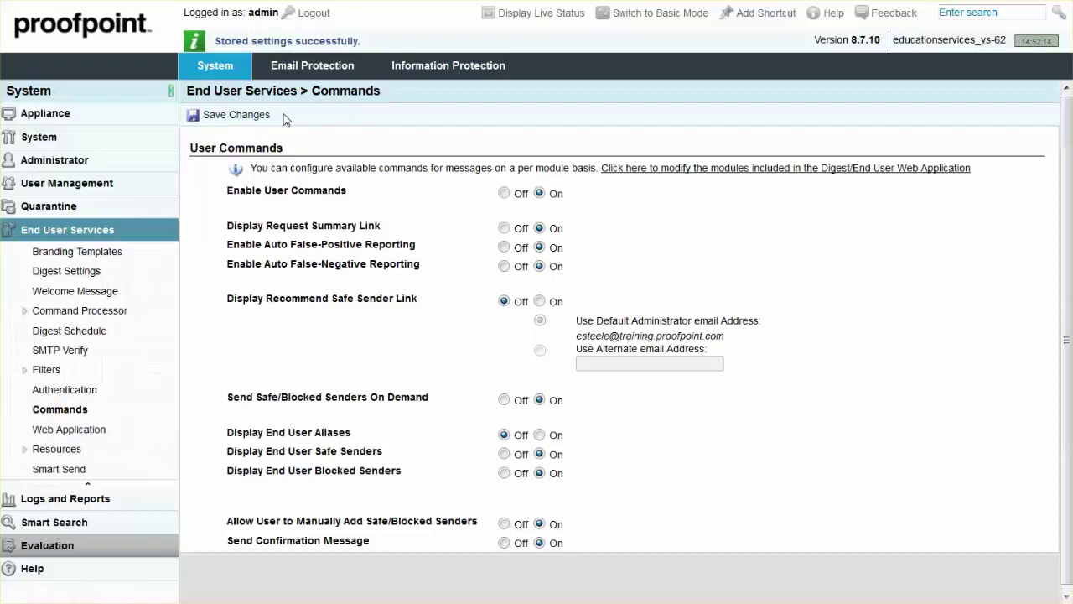
pyautogui.click(99, 233)
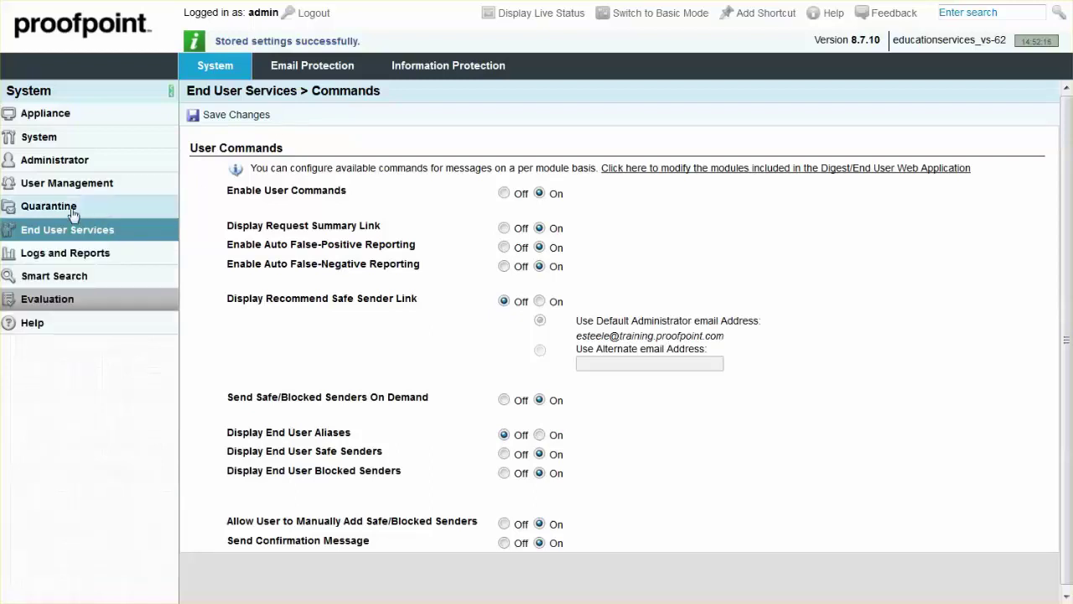
pyautogui.click(70, 207)
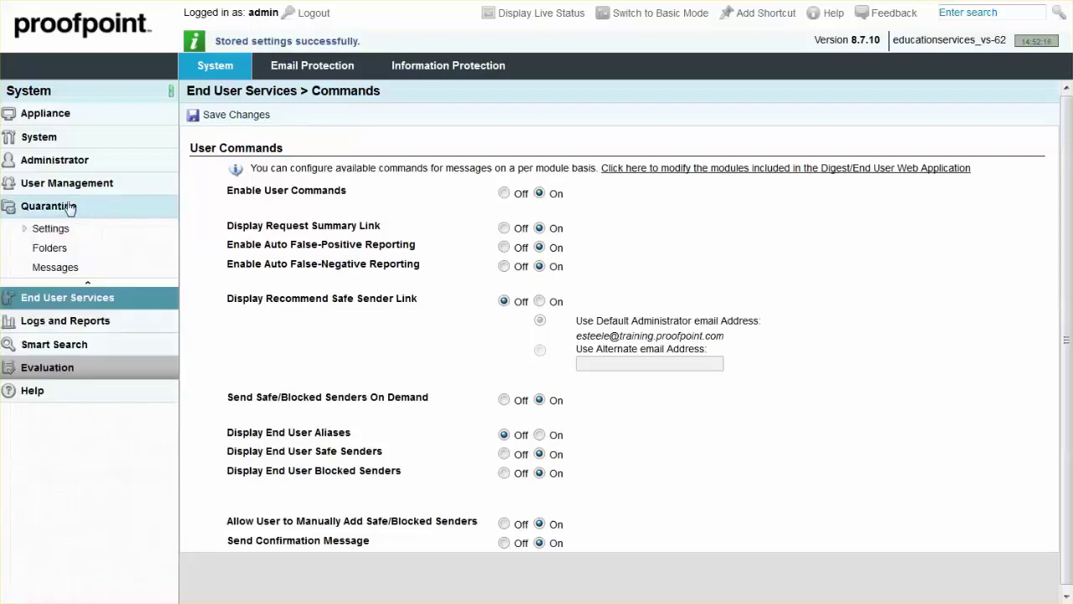
# Open Quarantine Messages and select the second-row Spam 99 message for its Options menu.
pyautogui.click(87, 269)
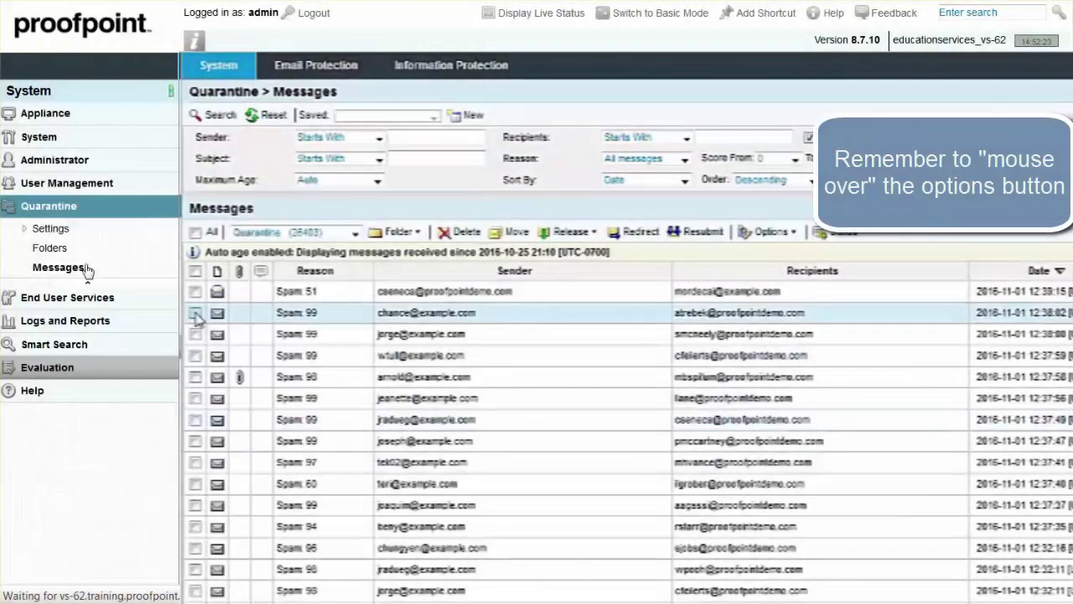
pyautogui.moveTo(768, 236)
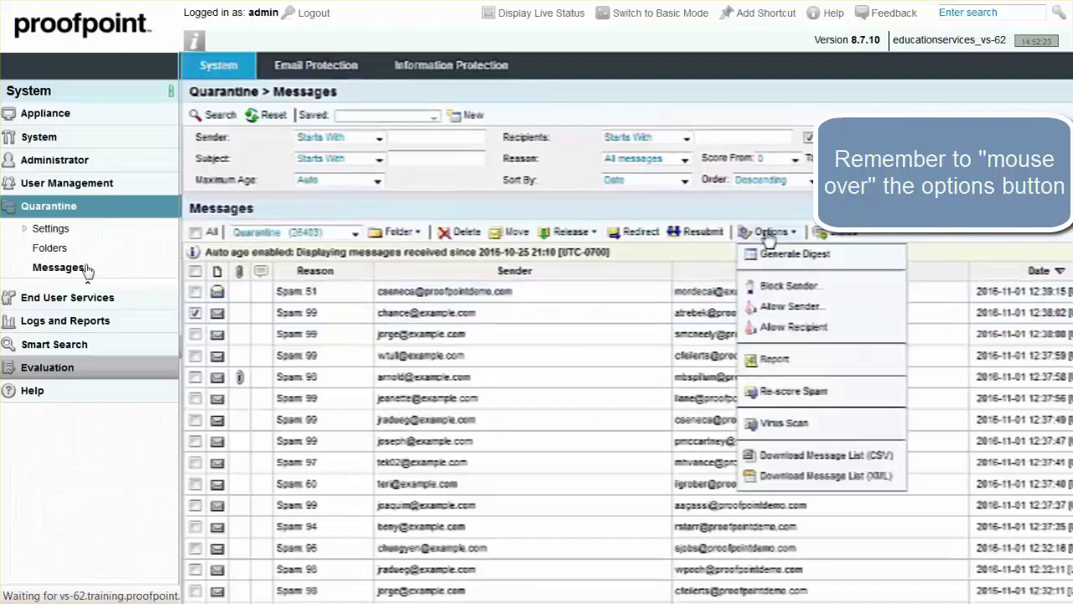
# Report it as FP (Legitimate Mail), Legitimate Bulk Mail (Opt-In), commenting 'This is valid msg'.
pyautogui.click(796, 362)
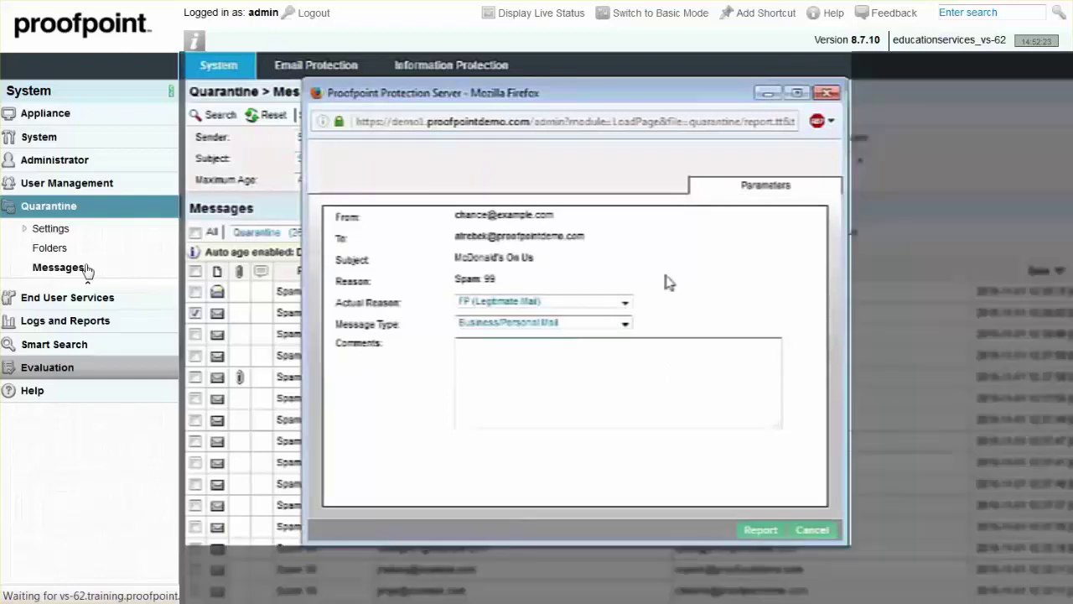
pyautogui.click(519, 307)
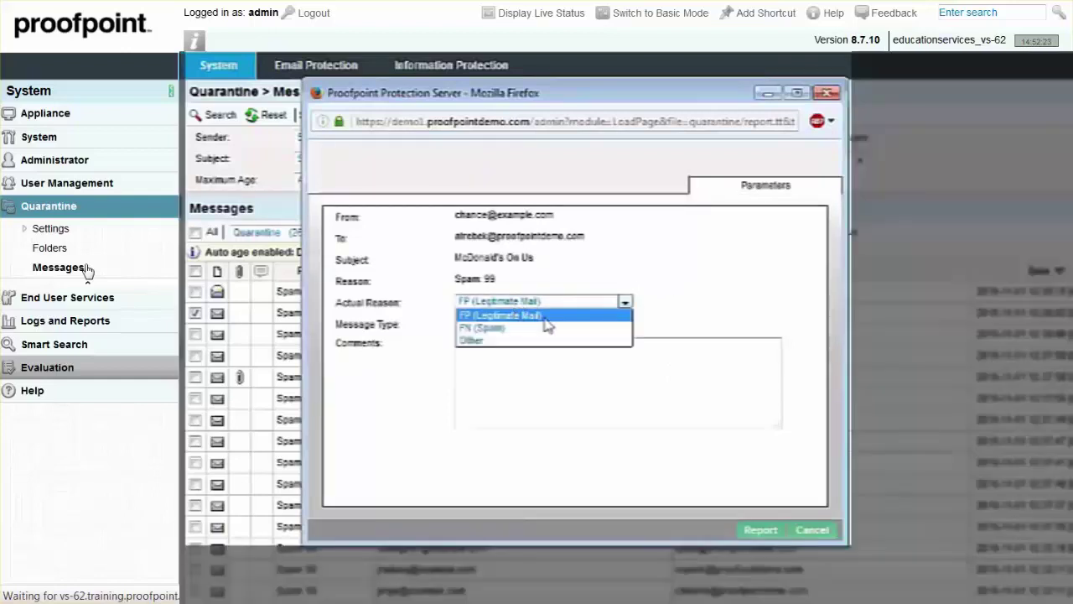
pyautogui.click(548, 317)
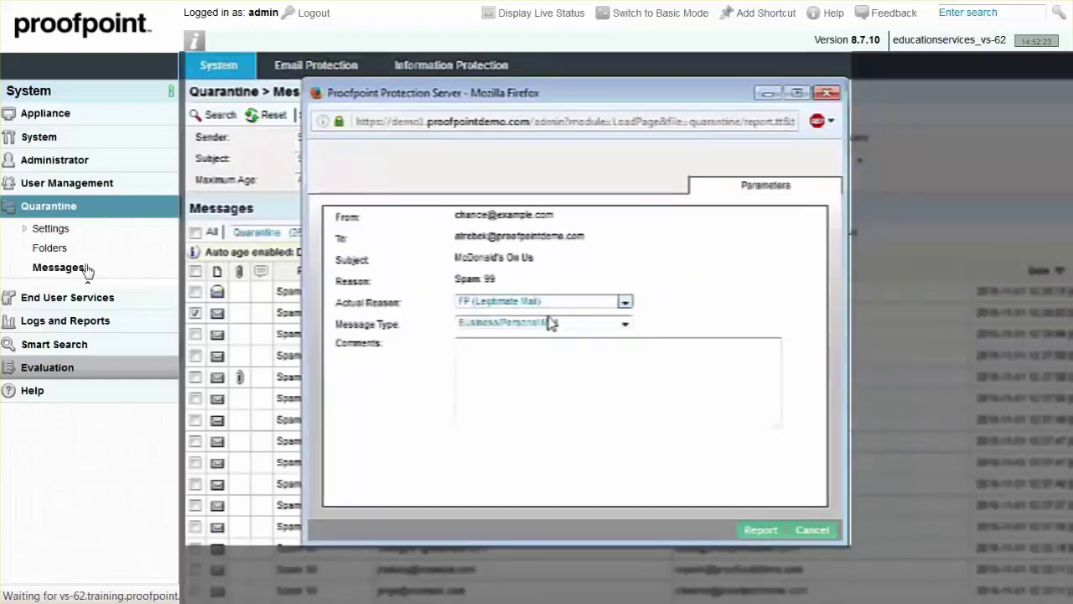
pyautogui.click(550, 322)
pyautogui.click(573, 350)
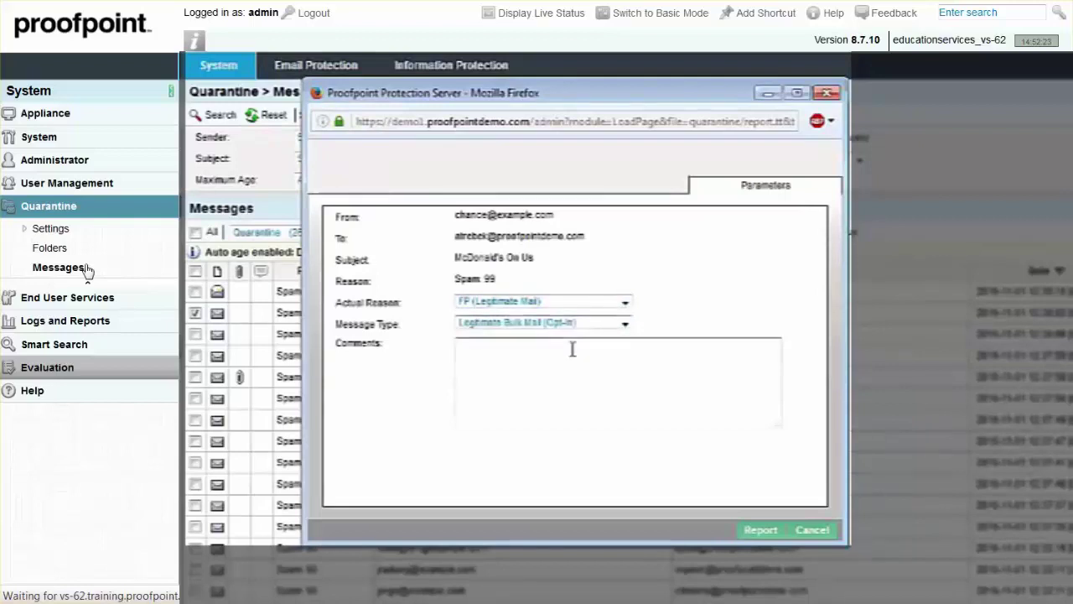
pyautogui.click(572, 349)
pyautogui.write('This is valid ms')
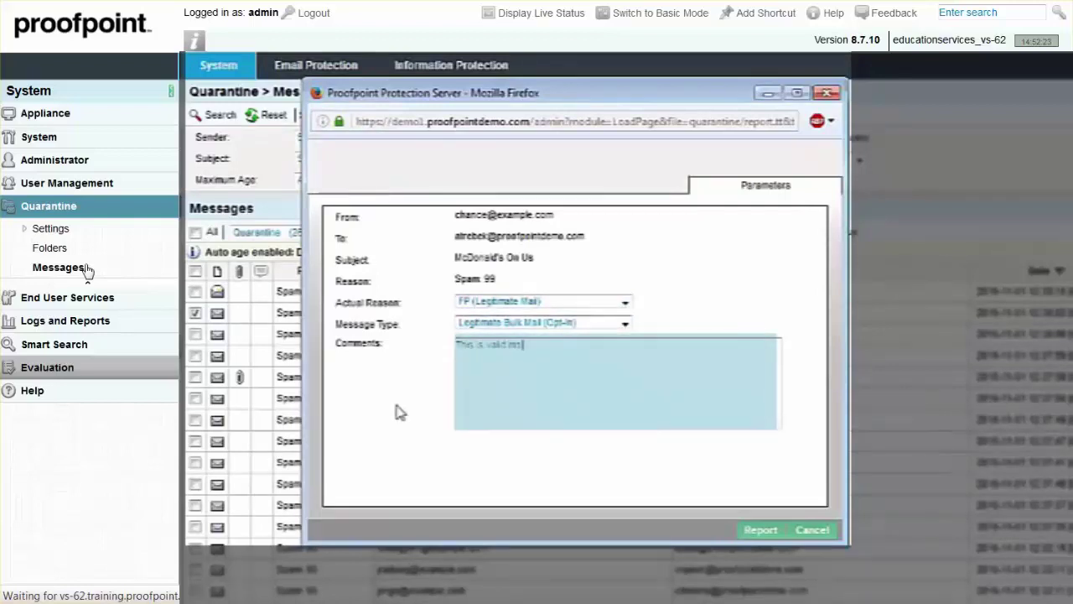
pyautogui.write('g')
pyautogui.click(762, 530)
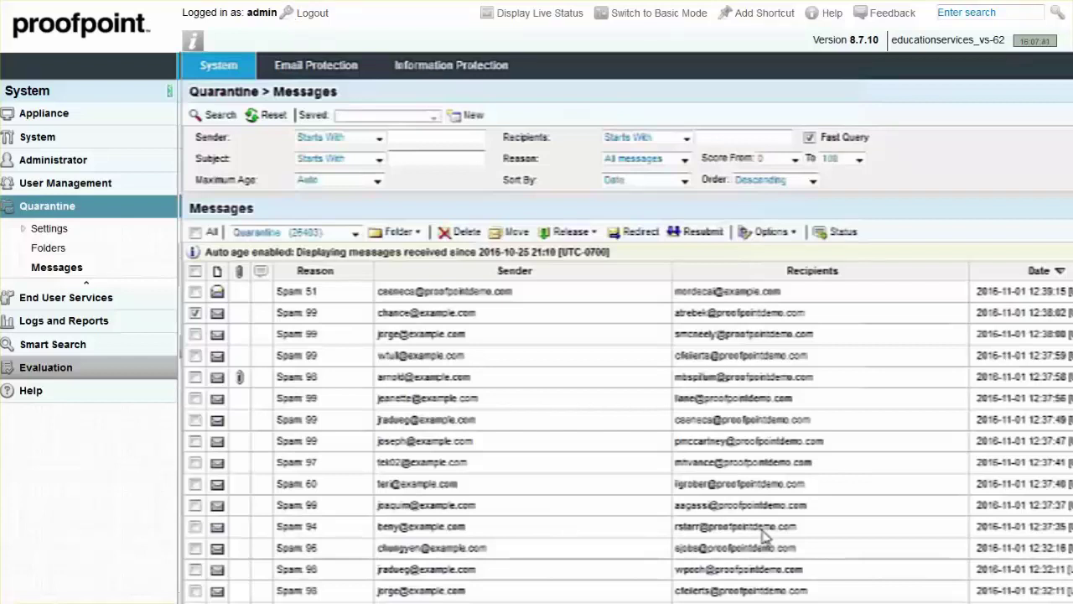
# Open the default policy's rules under Email Protection > Spam Detection > Policies.
pyautogui.click(299, 73)
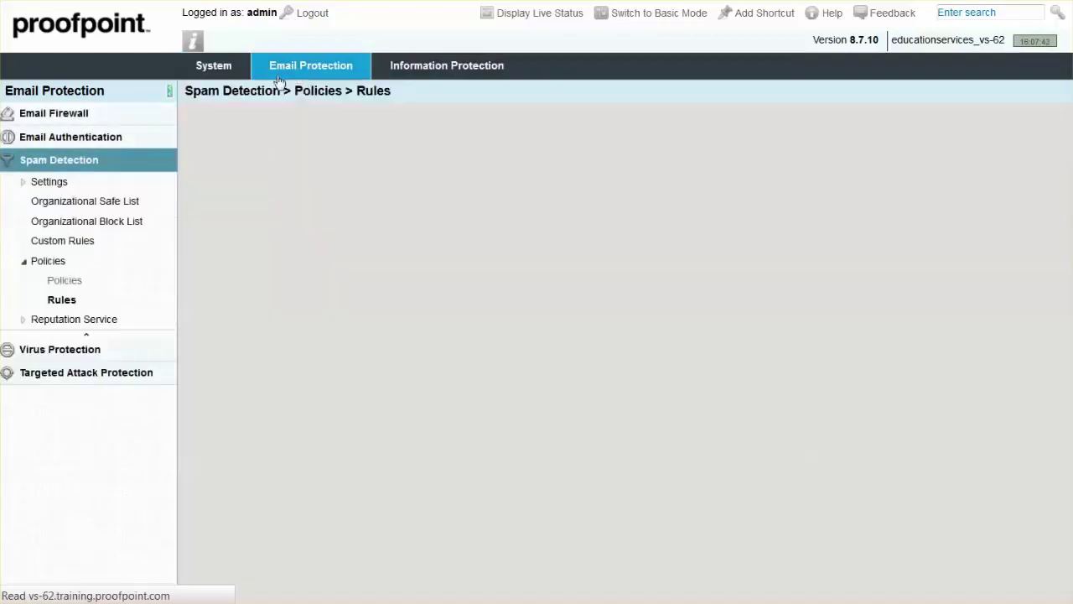
pyautogui.click(69, 282)
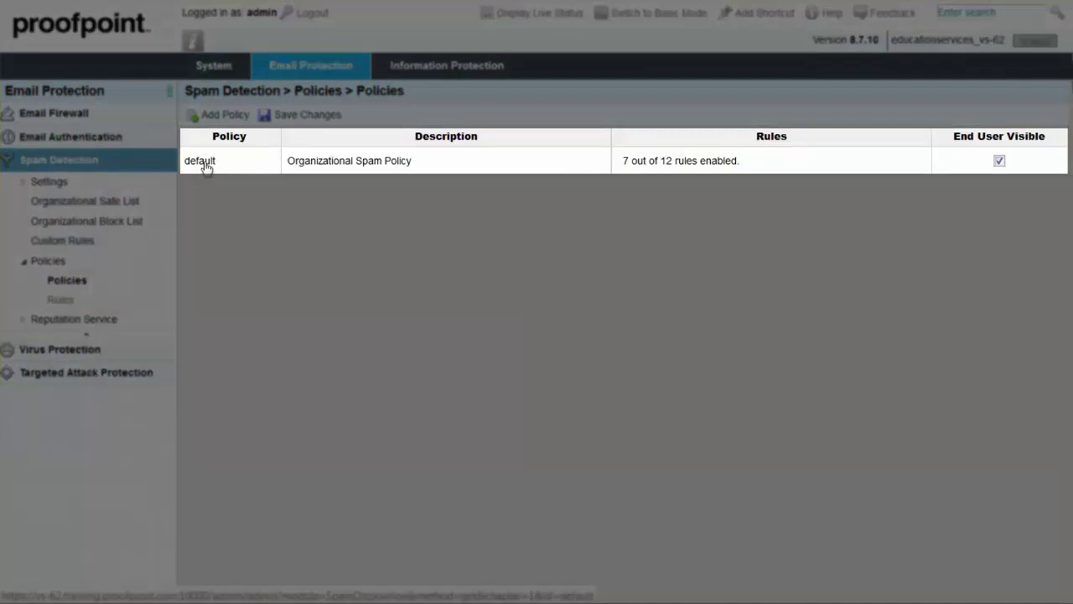
pyautogui.click(204, 164)
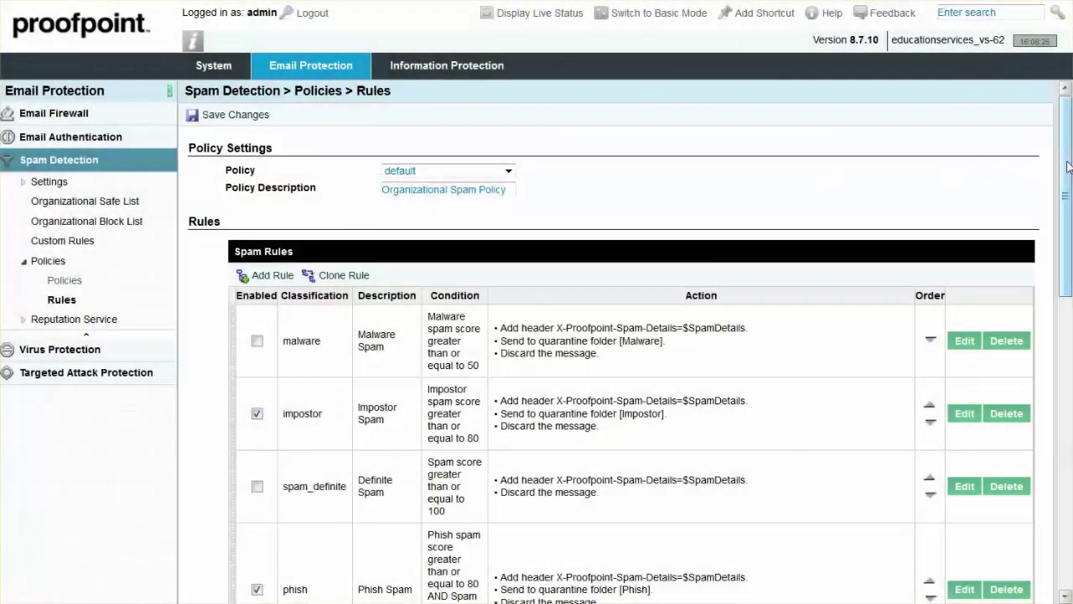
# Open the notspam rule, check its Audit folder disposition, and save it.
pyautogui.moveTo(1068, 166); pyautogui.dragTo(1065, 476)
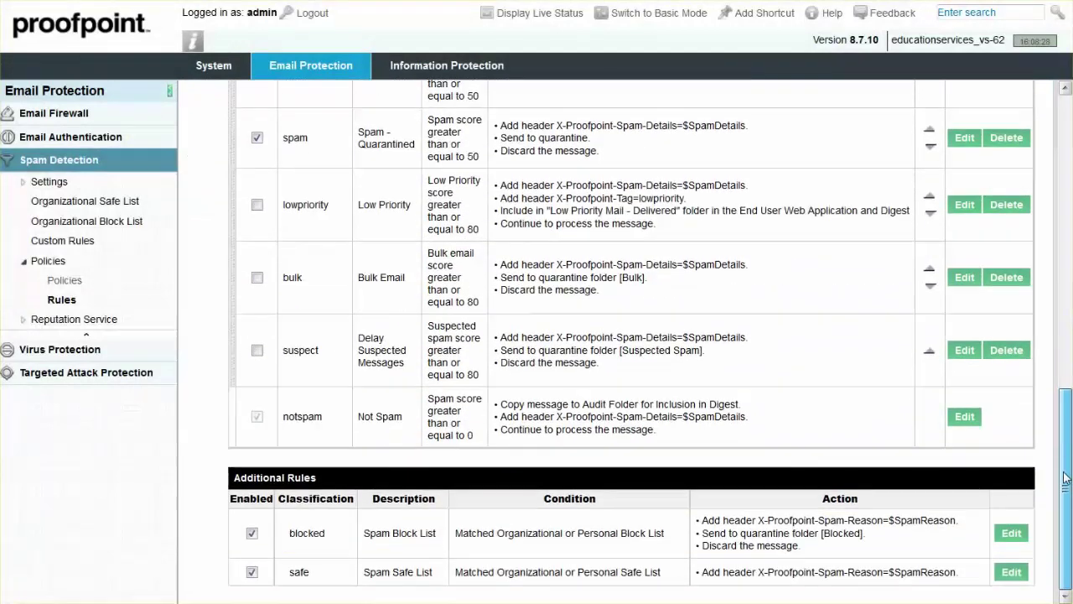
pyautogui.click(964, 418)
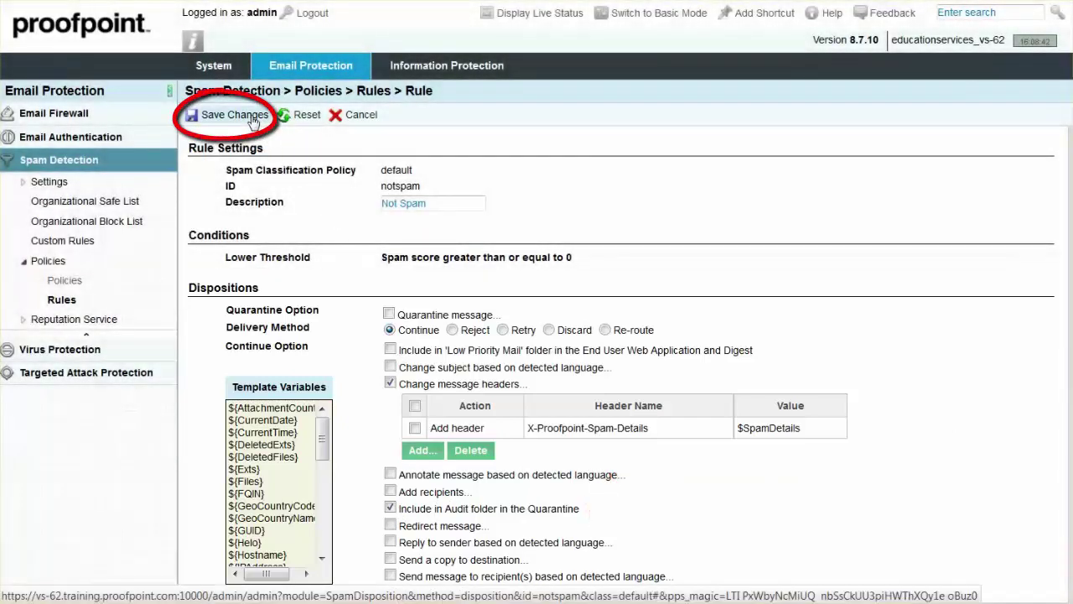
pyautogui.click(251, 118)
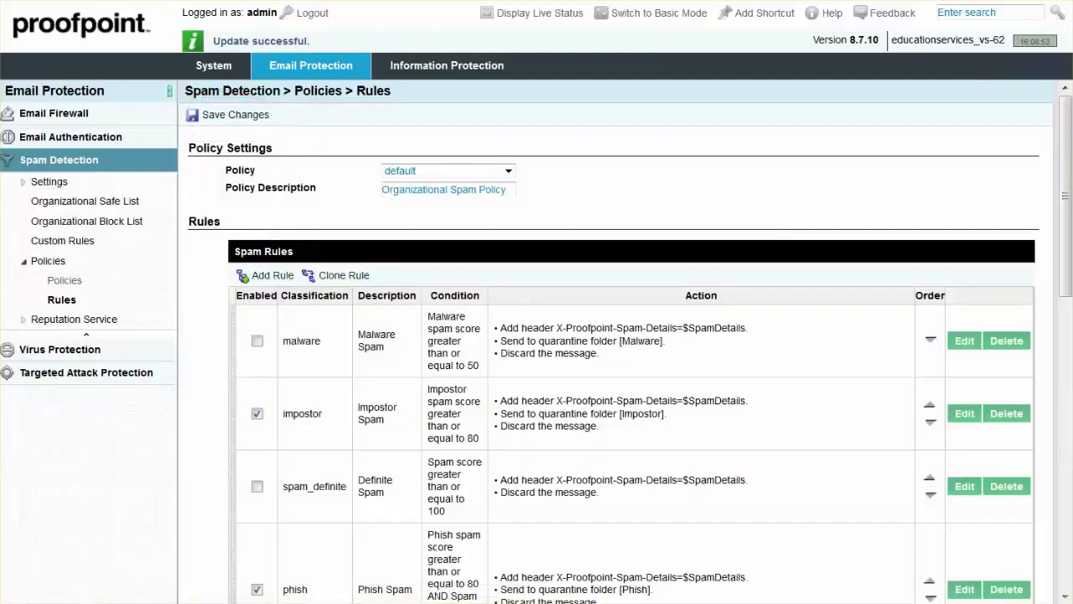
# In System > User Management > Users, select the first user and open Options.
pyautogui.click(215, 66)
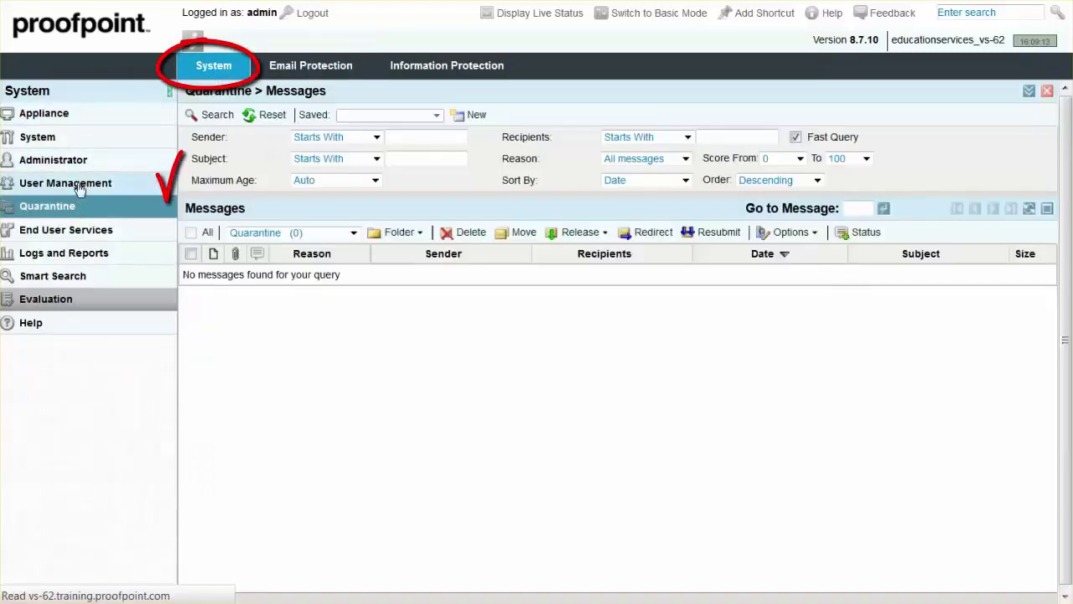
pyautogui.click(81, 184)
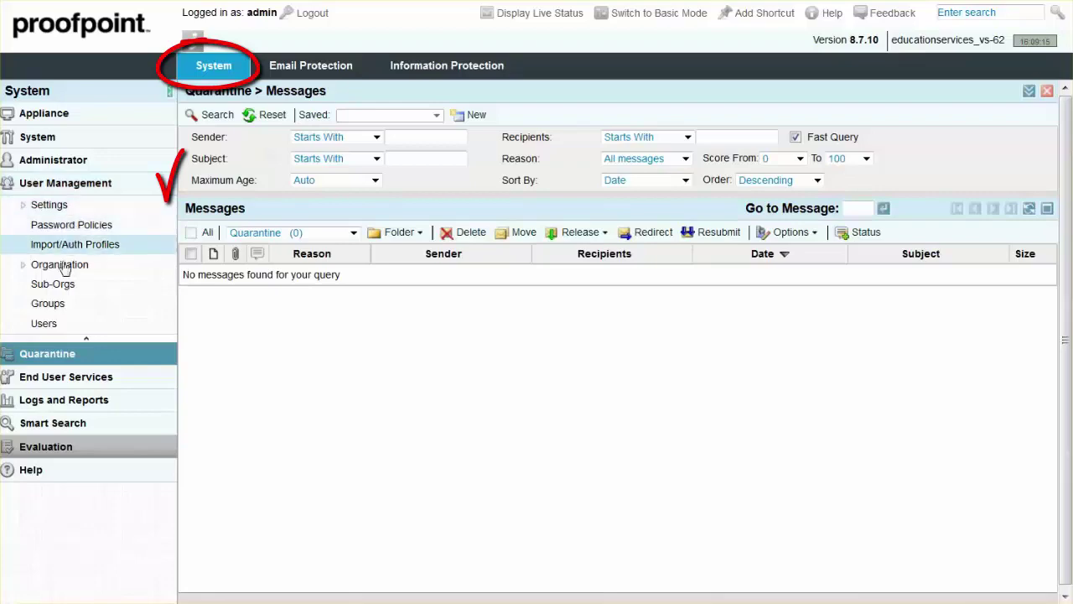
pyautogui.click(51, 325)
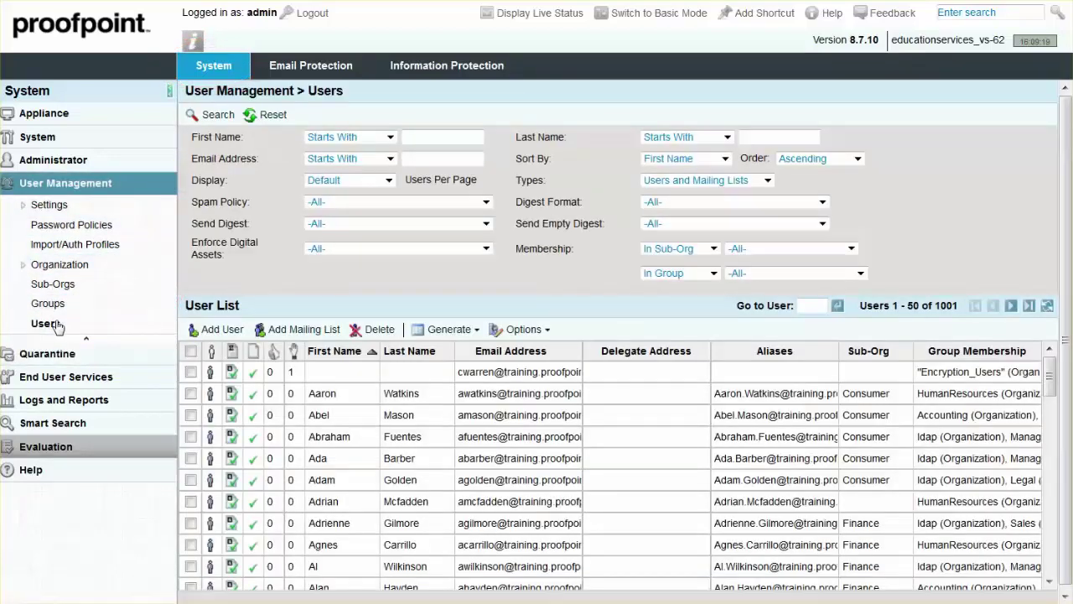
pyautogui.click(191, 372)
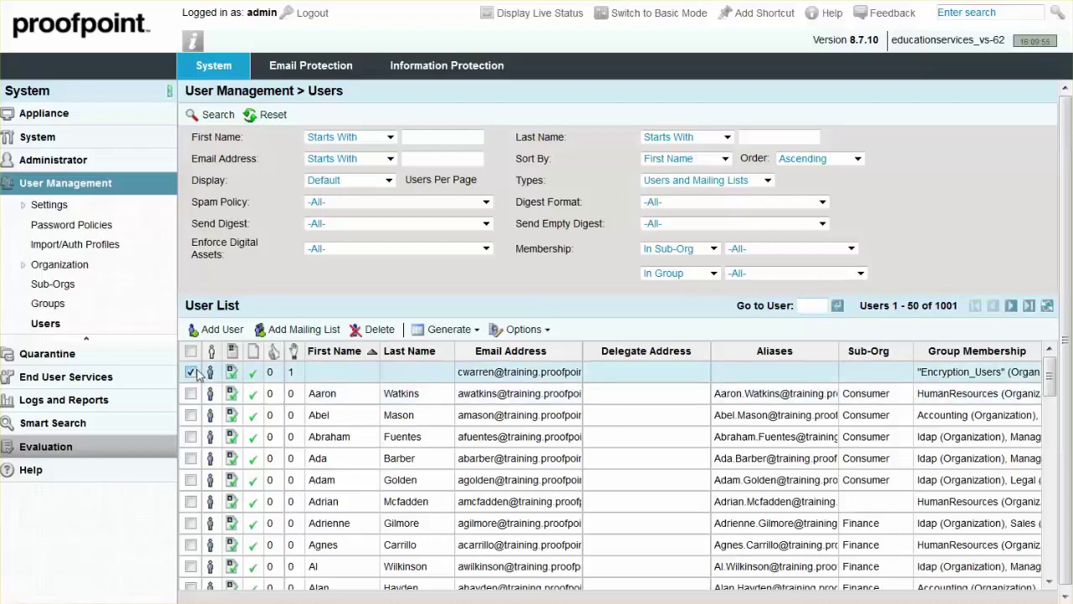
pyautogui.click(516, 328)
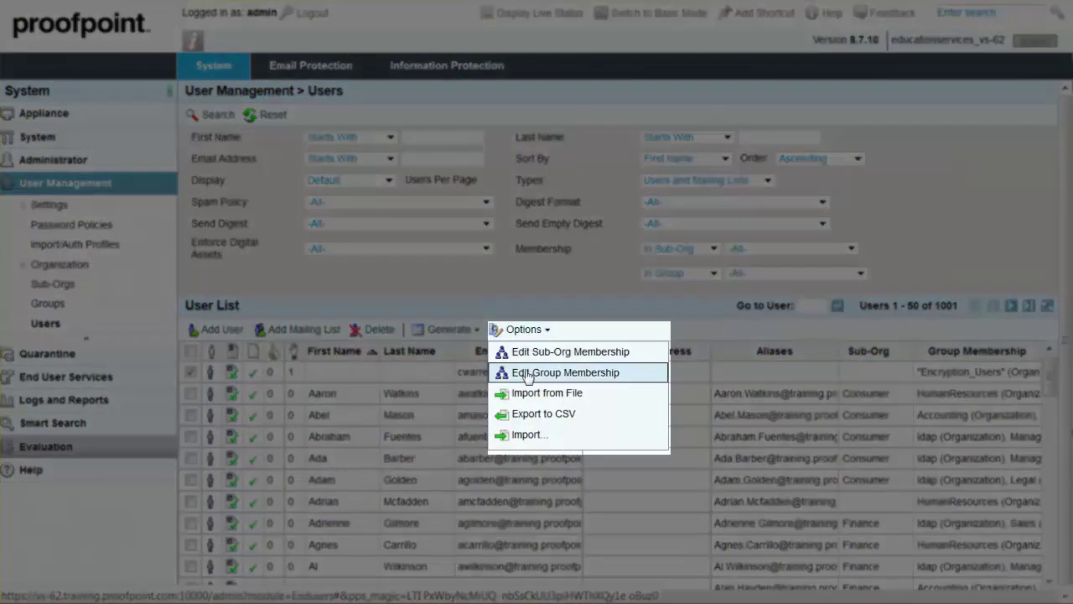
# Move Spam Reporting from Available into the user's group memberships and save.
pyautogui.click(623, 375)
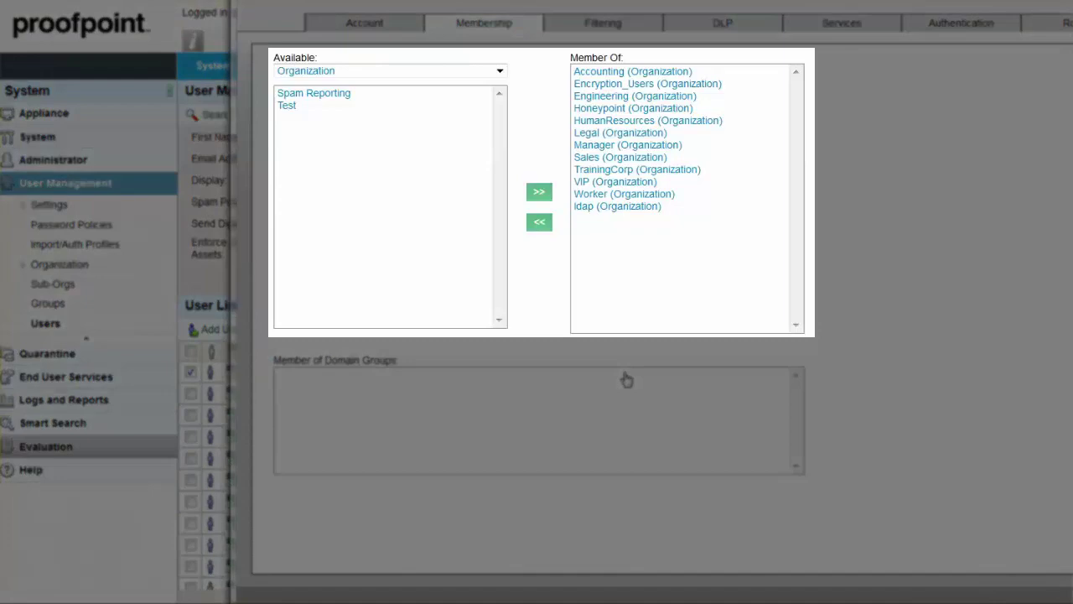
pyautogui.click(334, 98)
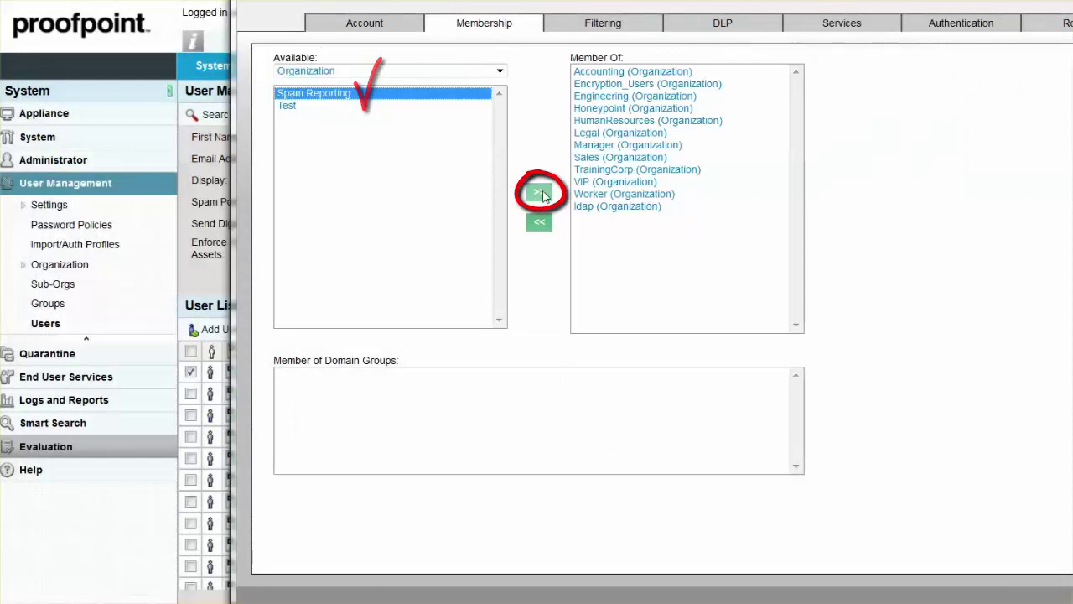
pyautogui.click(541, 193)
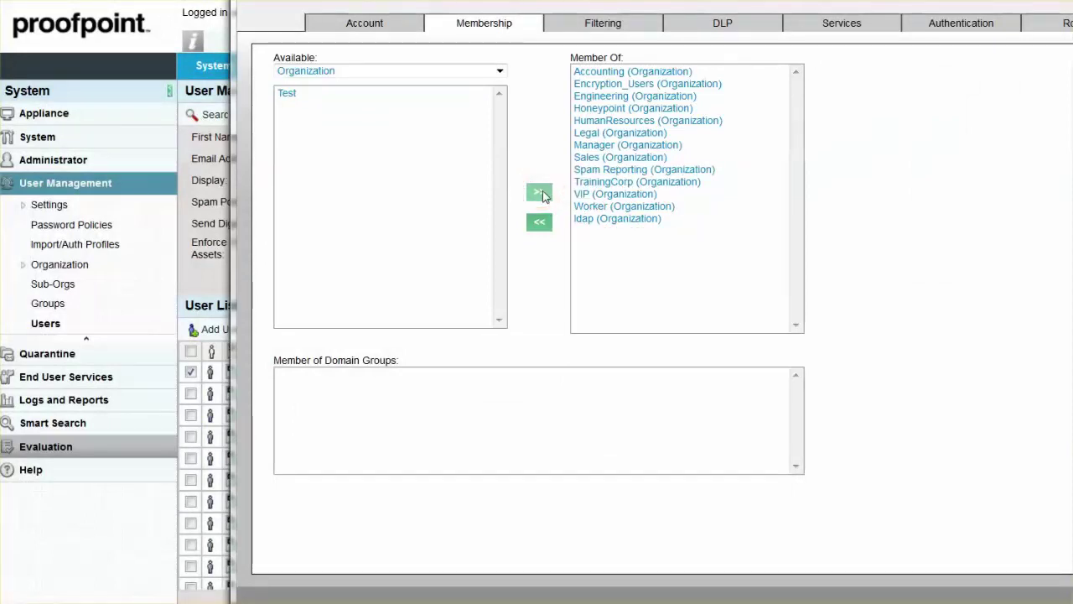
pyautogui.scroll(-1, 543, 196)
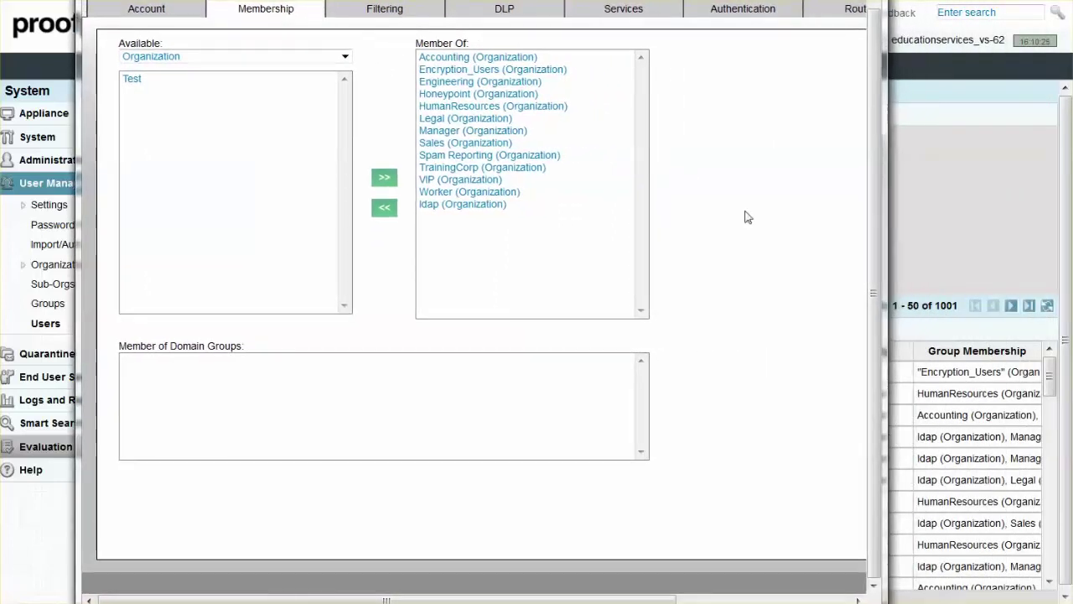
pyautogui.moveTo(873, 292); pyautogui.dragTo(1052, 286)
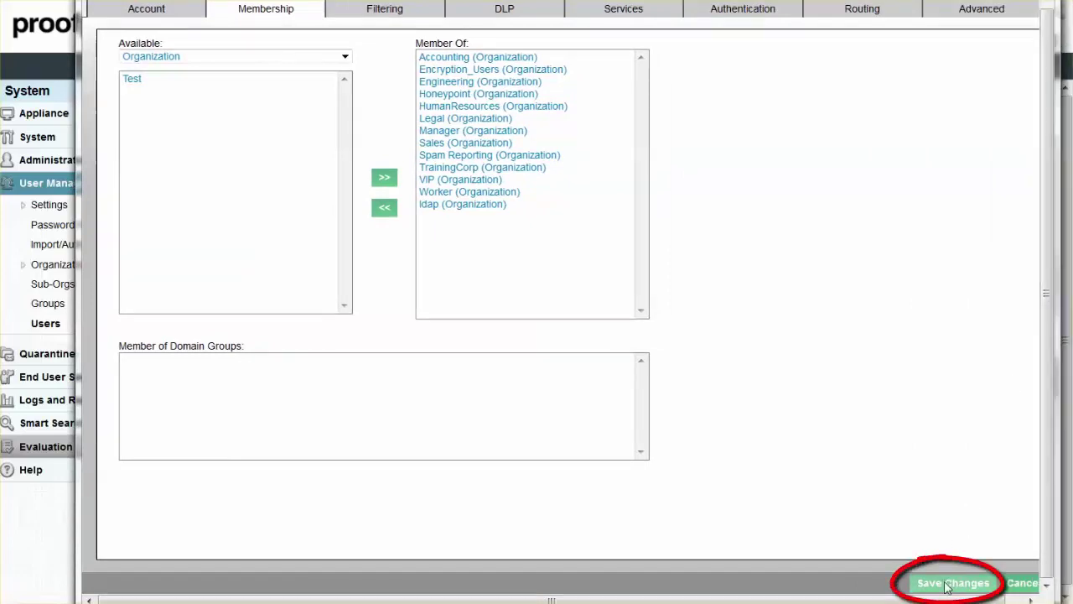
pyautogui.scroll(1, 946, 587)
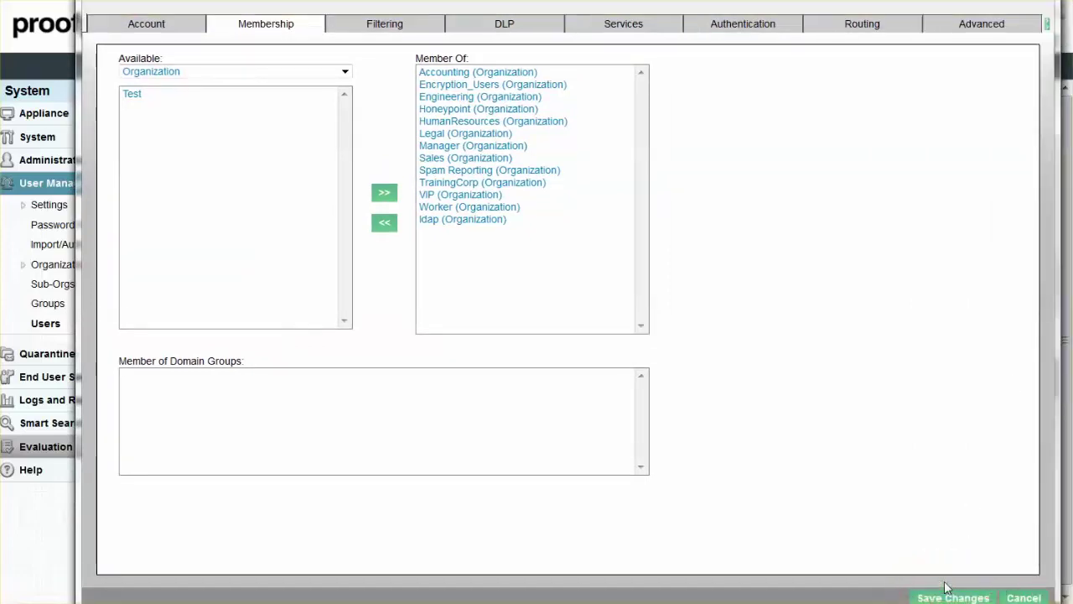
pyautogui.click(947, 594)
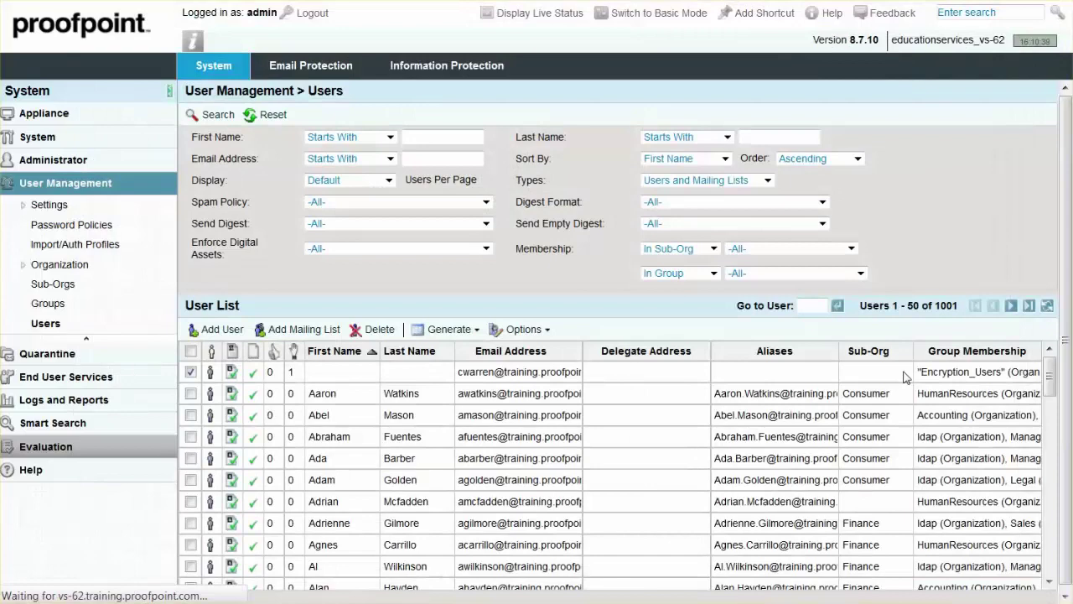